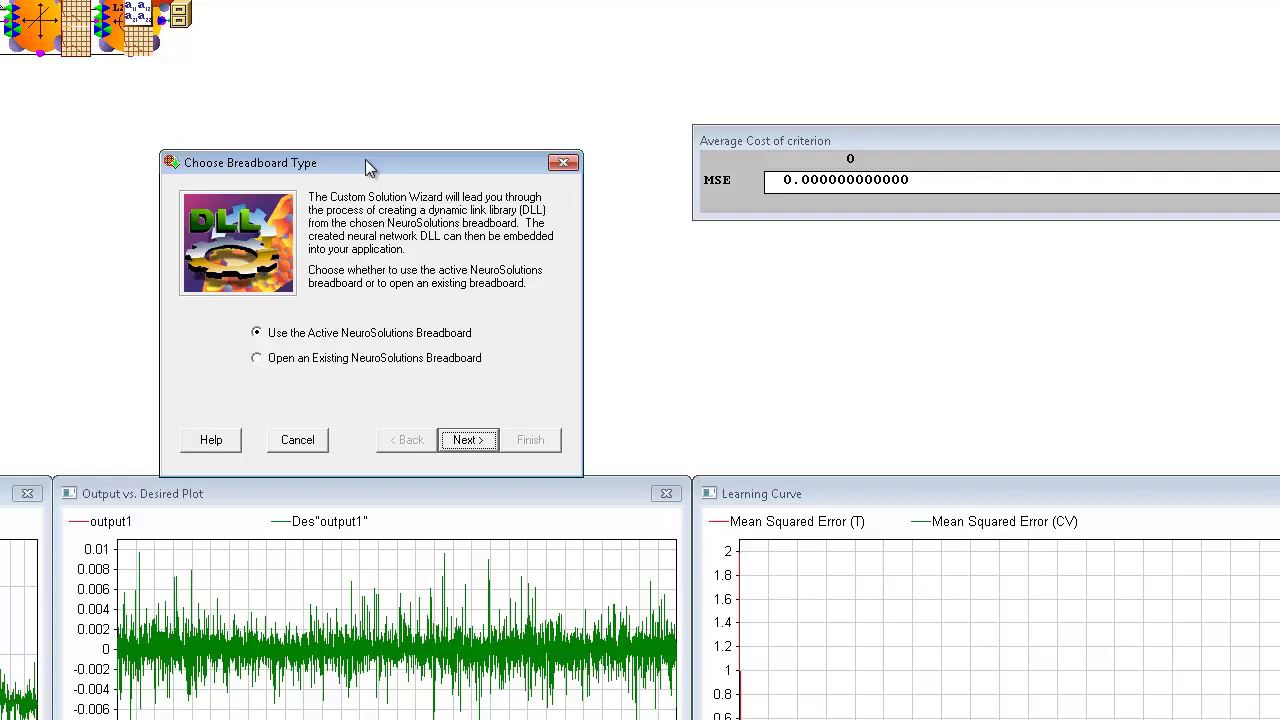
- Move the wizard aside and continue using the active NeuroSolutions breadboard
left_click_drag(366, 162, 346, 104)
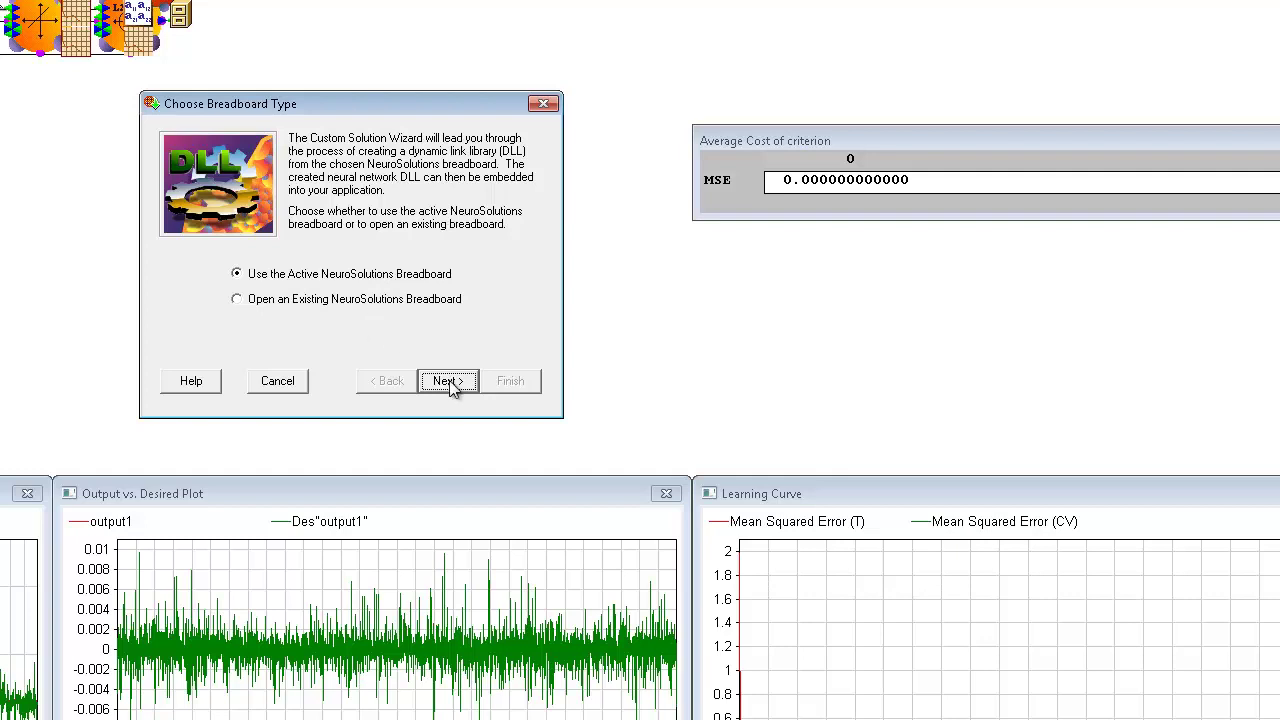
left_click(305, 282)
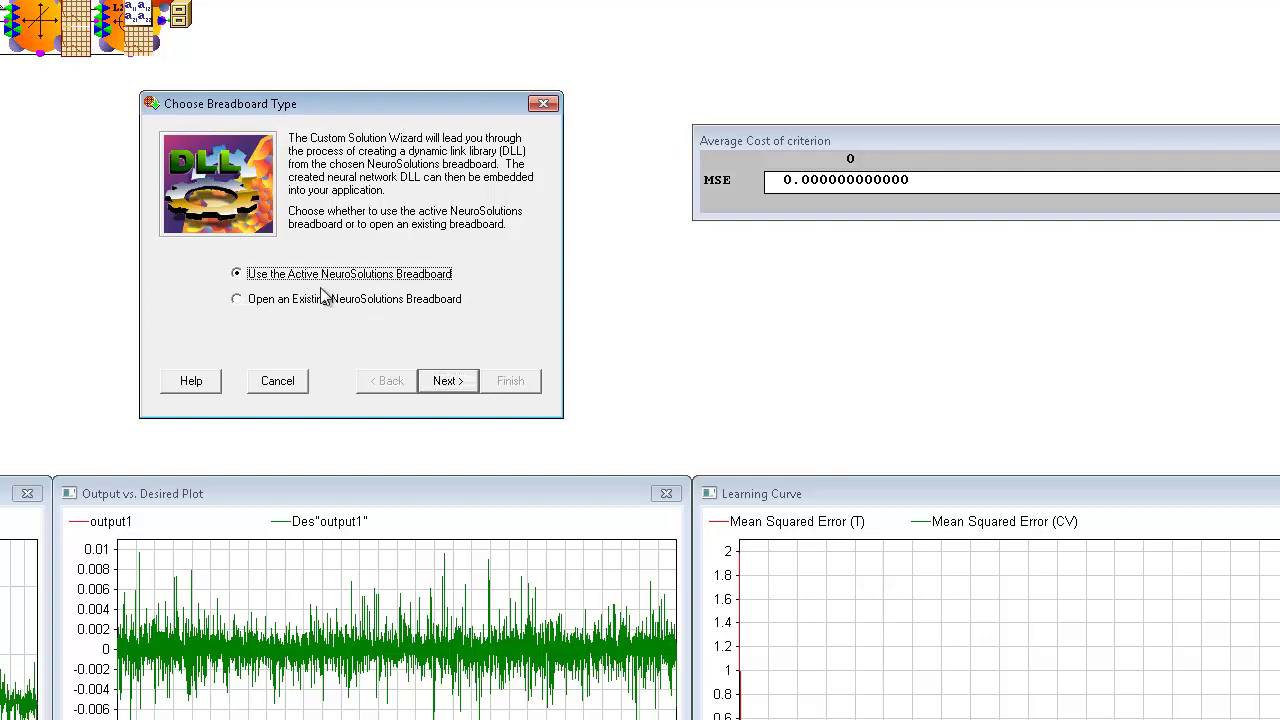
left_click(444, 384)
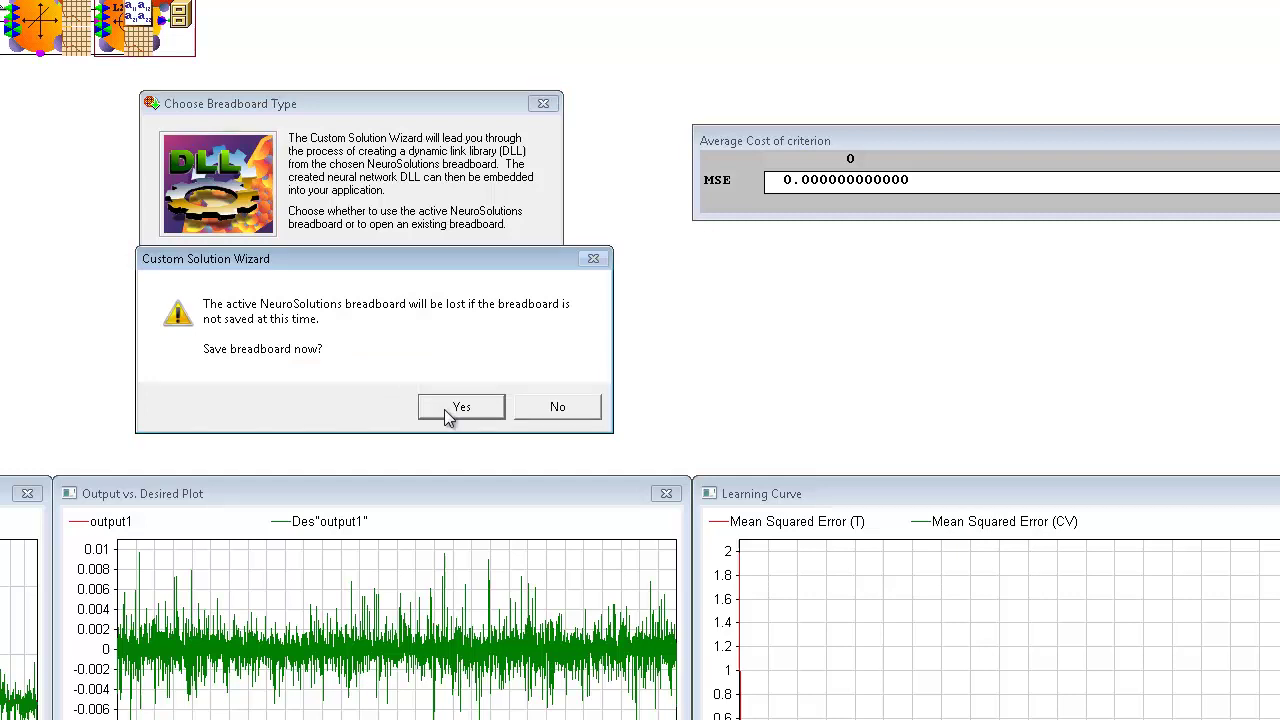
- Agree to save first and create a 'test' folder in Breadboards, merging with the existing one
left_click(455, 408)
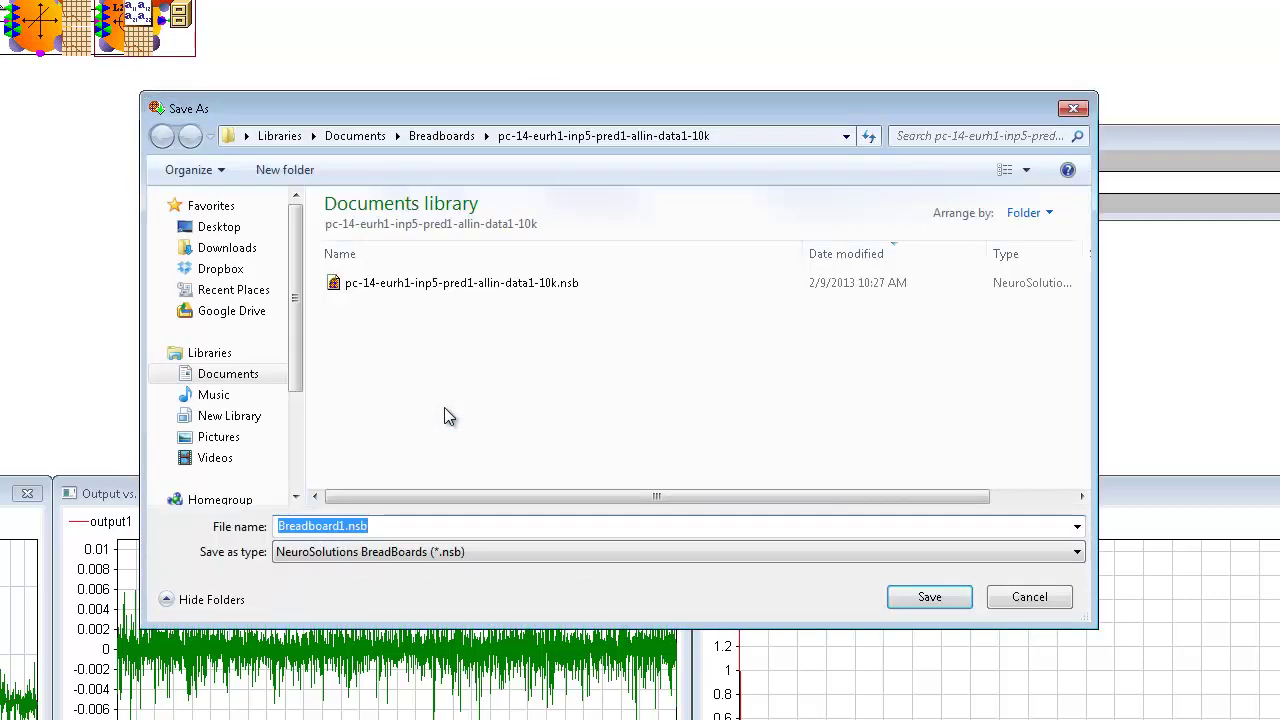
left_click(441, 135)
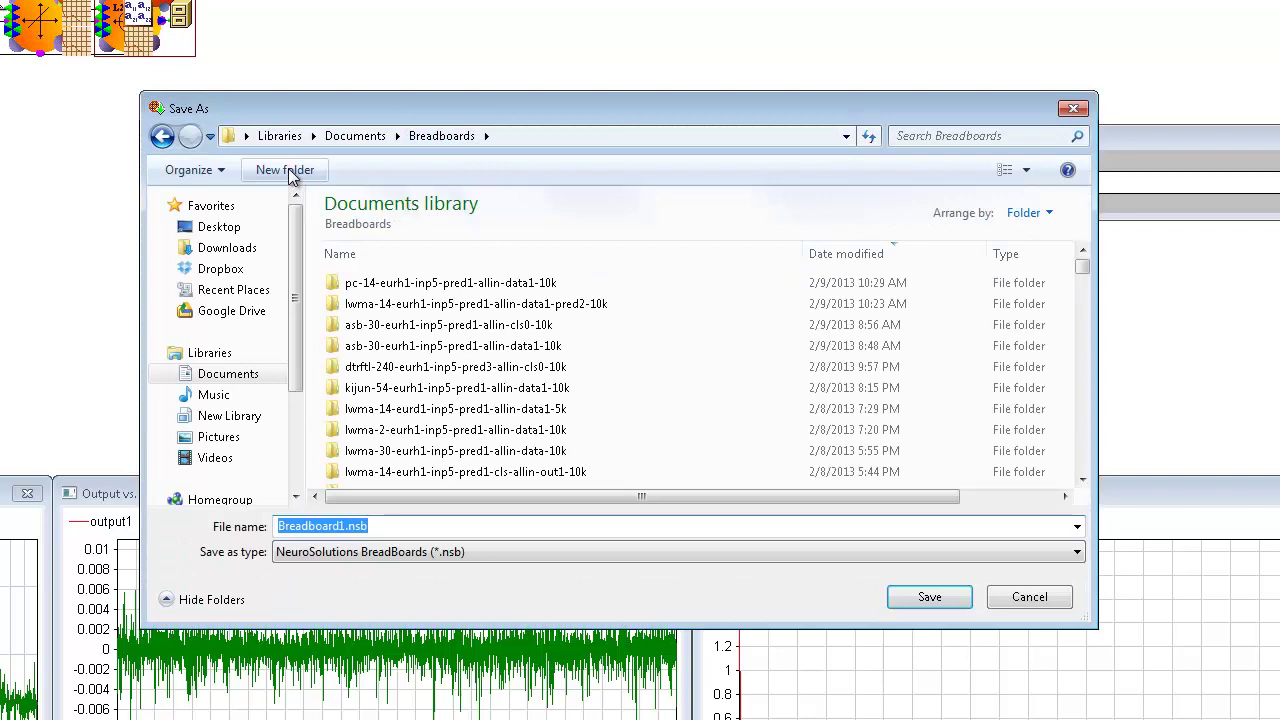
left_click(288, 168)
type("ted")
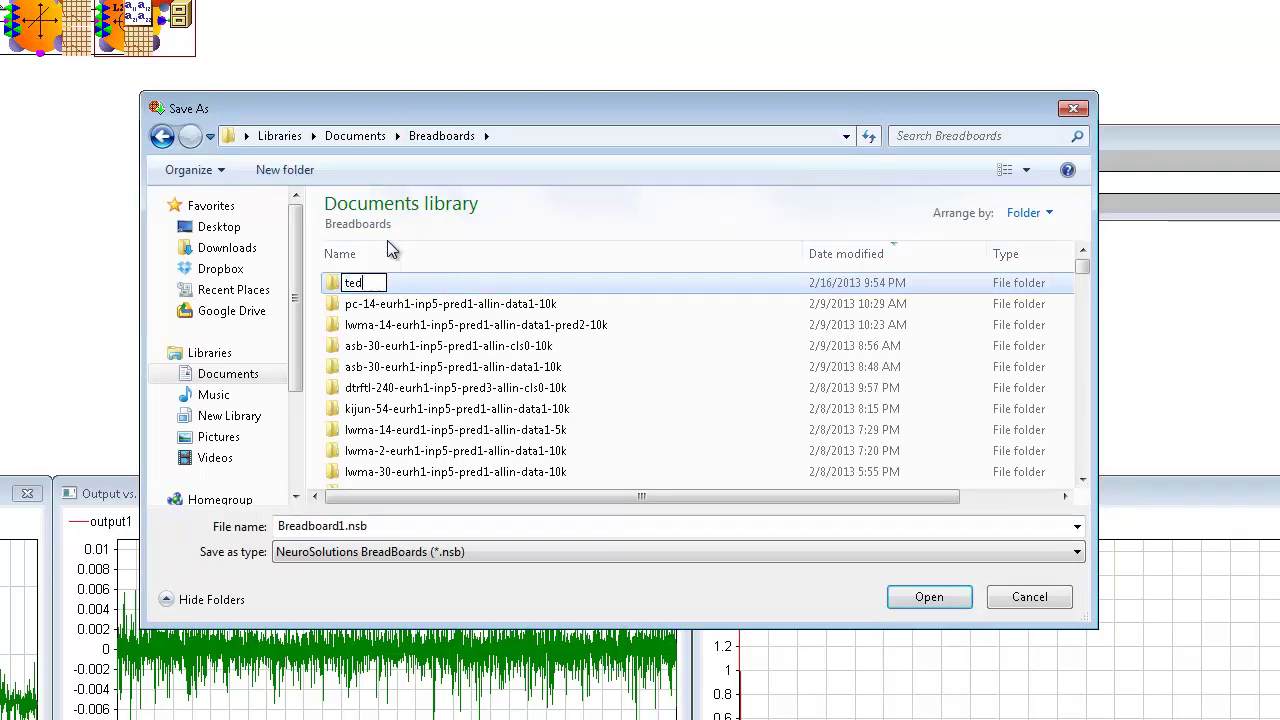
type("t")
key("Left")
key("Left")
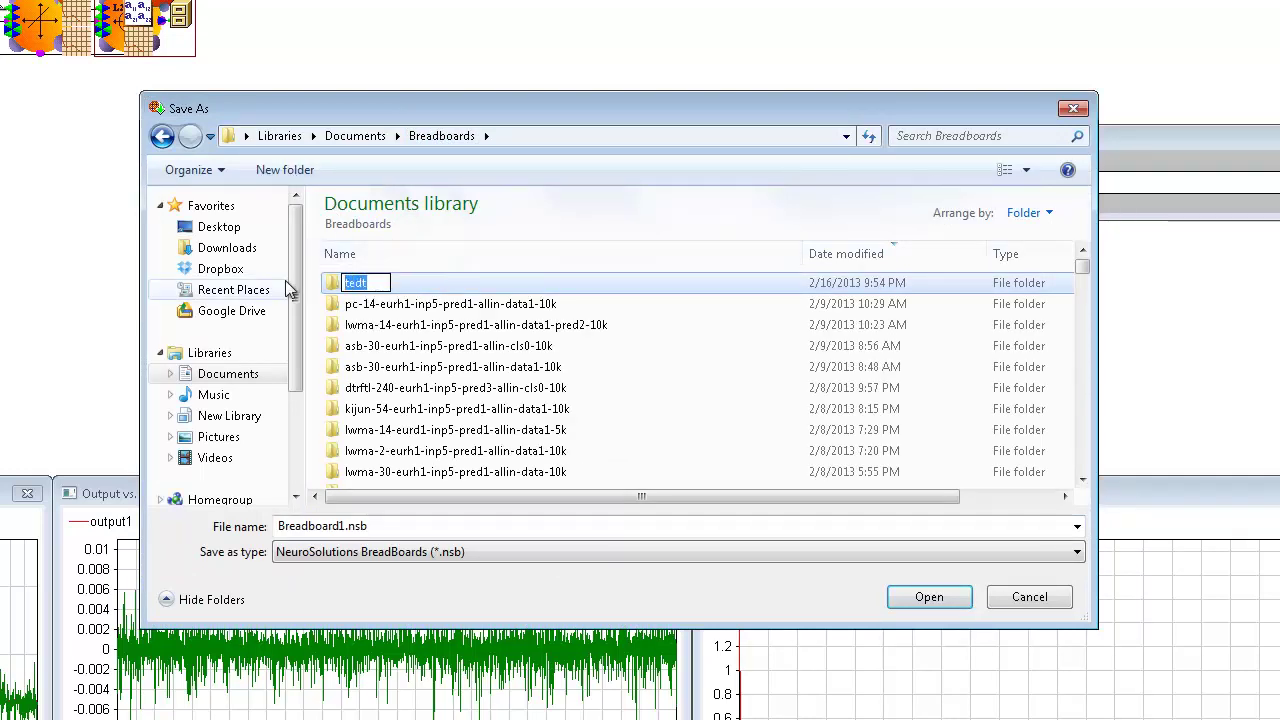
type("s")
key("ctrl+a")
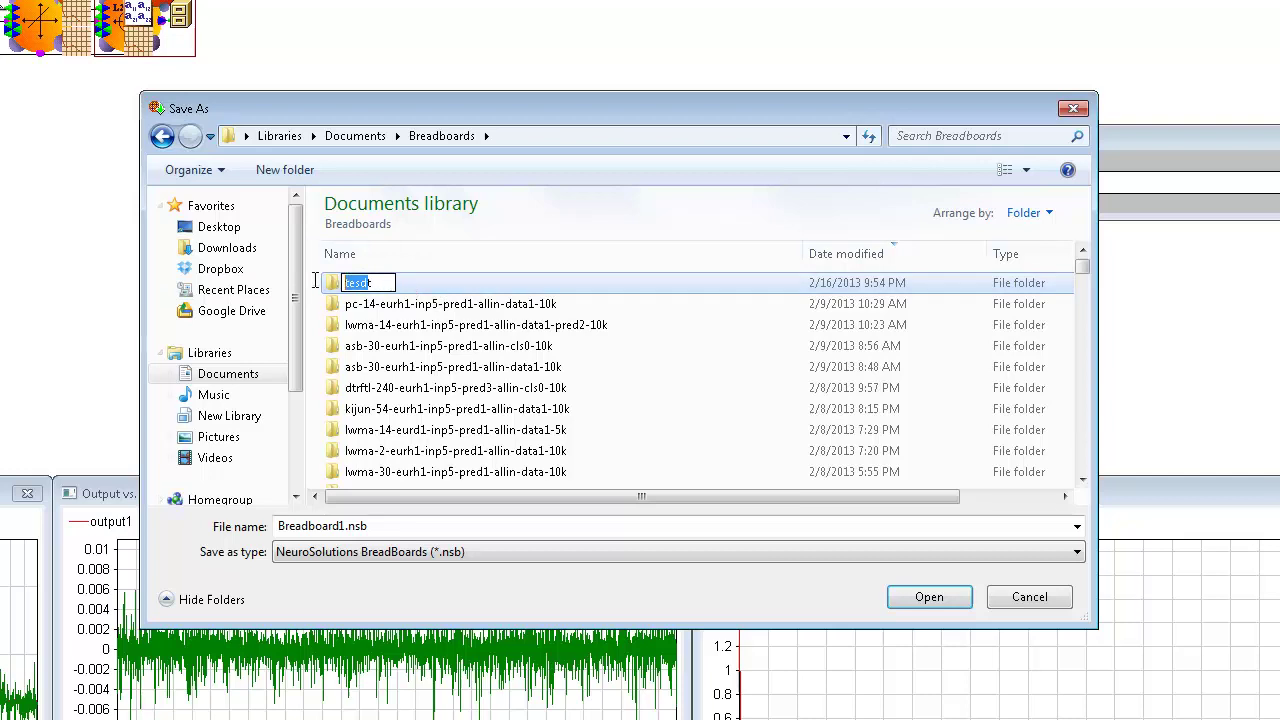
type("t")
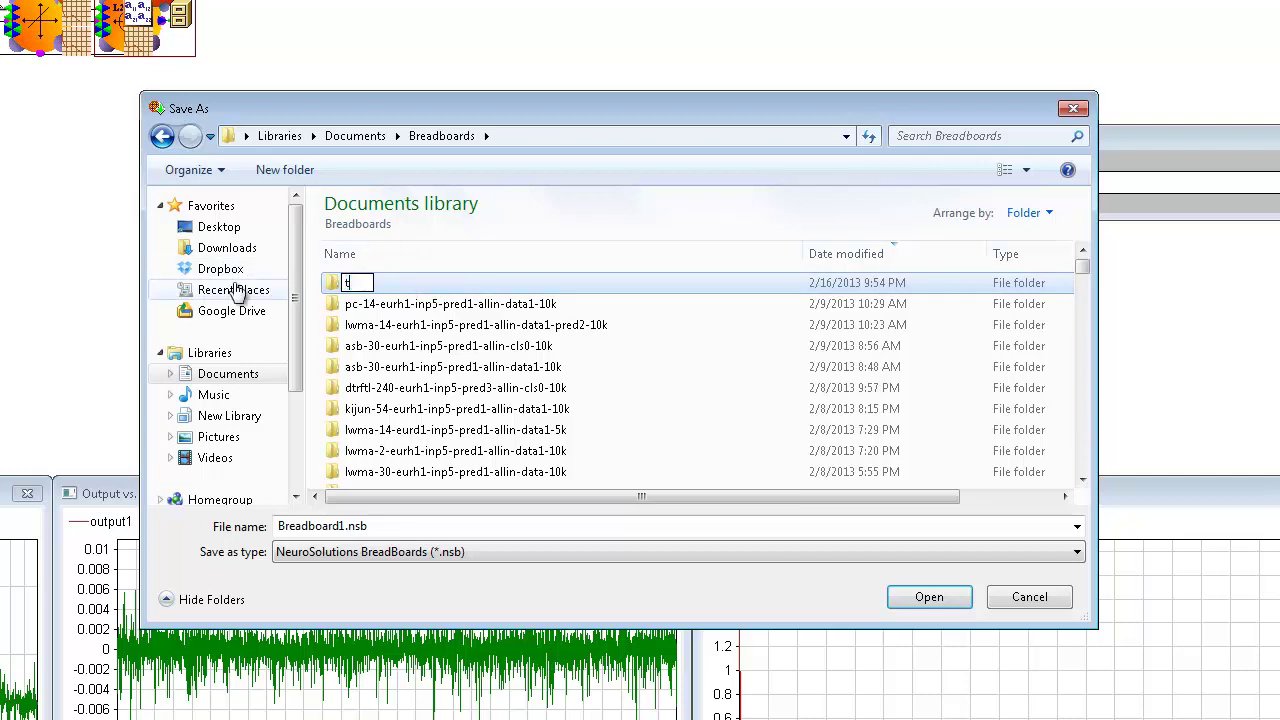
type("est")
left_click(437, 300)
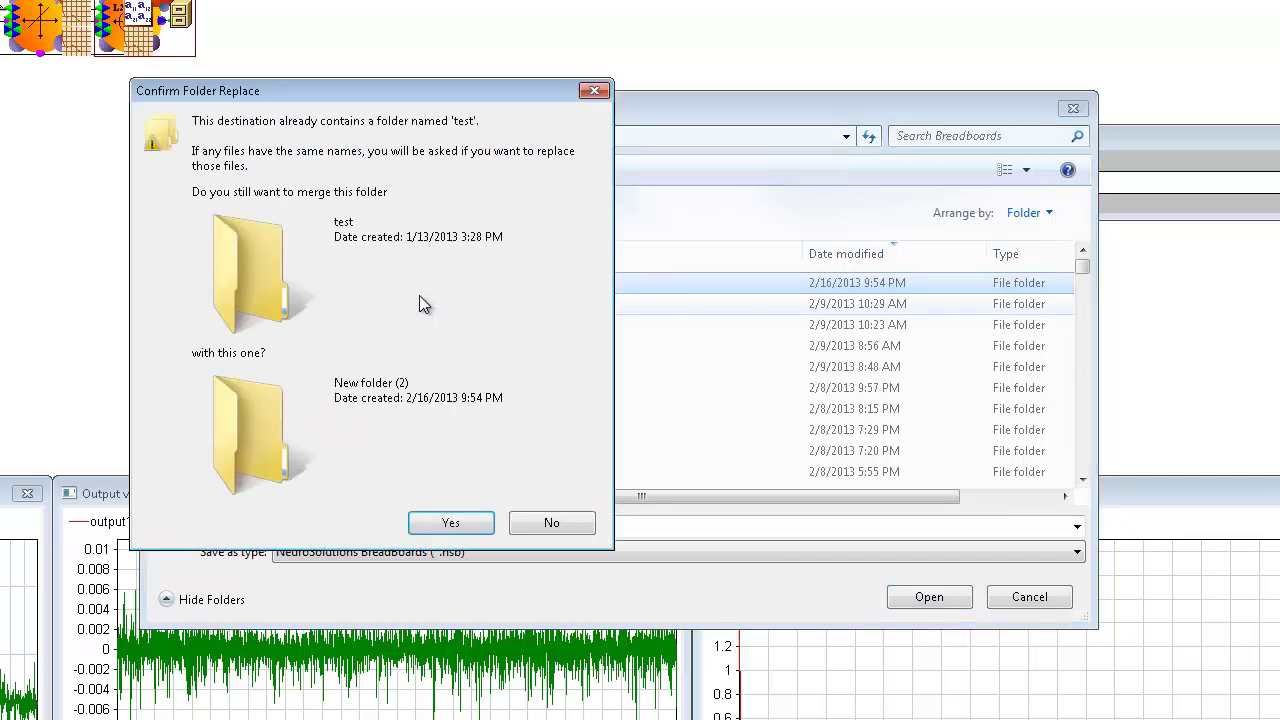
left_click(451, 525)
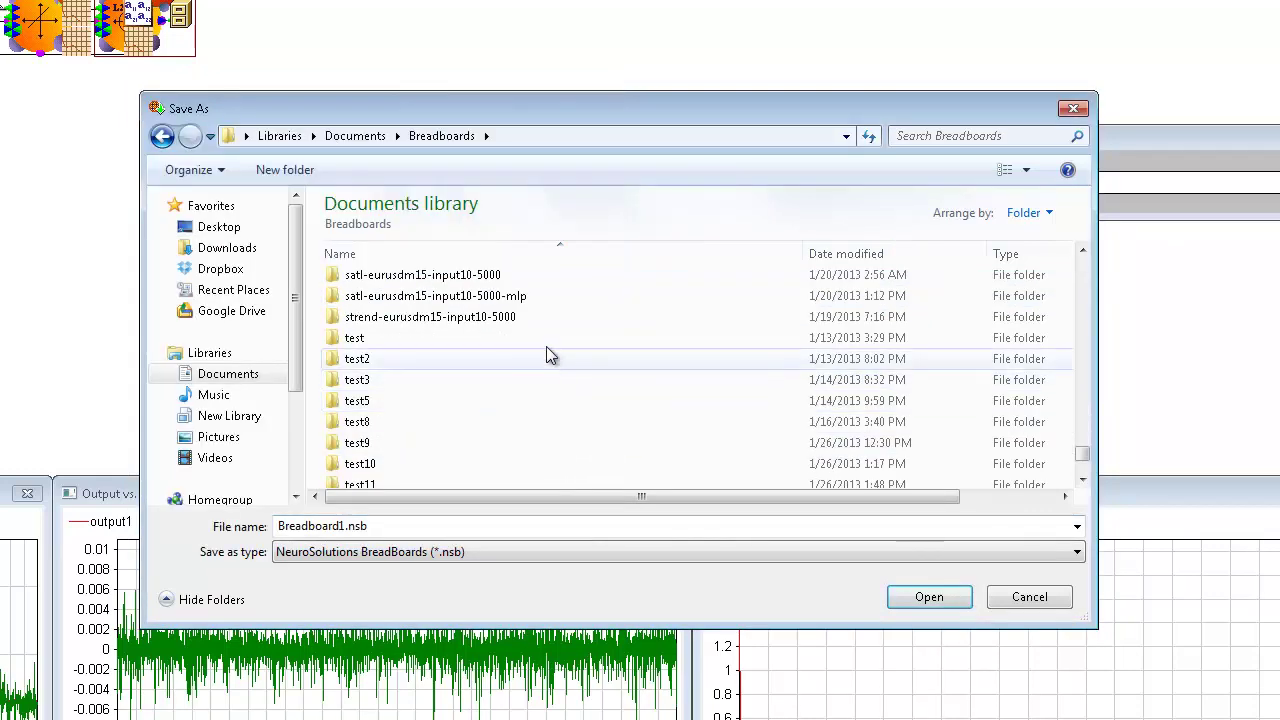
- Save the breadboard as test.nsb in the test folder, overwriting the existing file
double_click(546, 337)
left_click(380, 286)
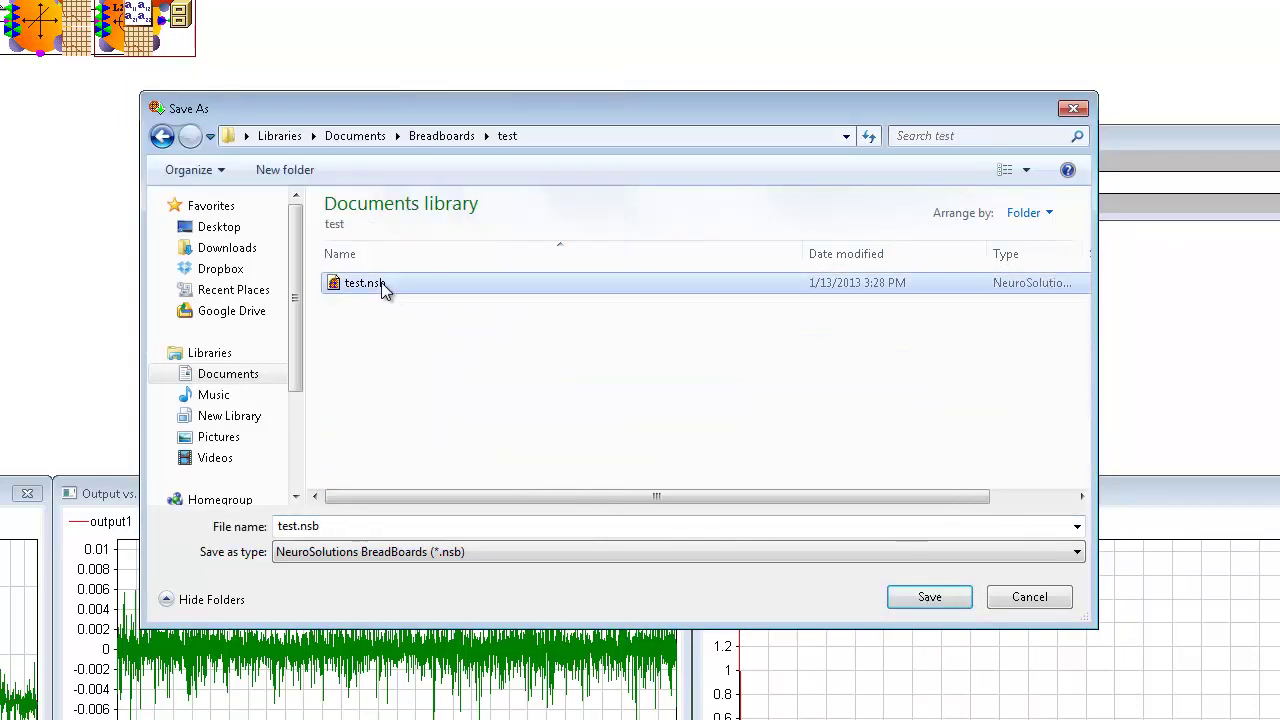
left_click(920, 597)
left_click(429, 330)
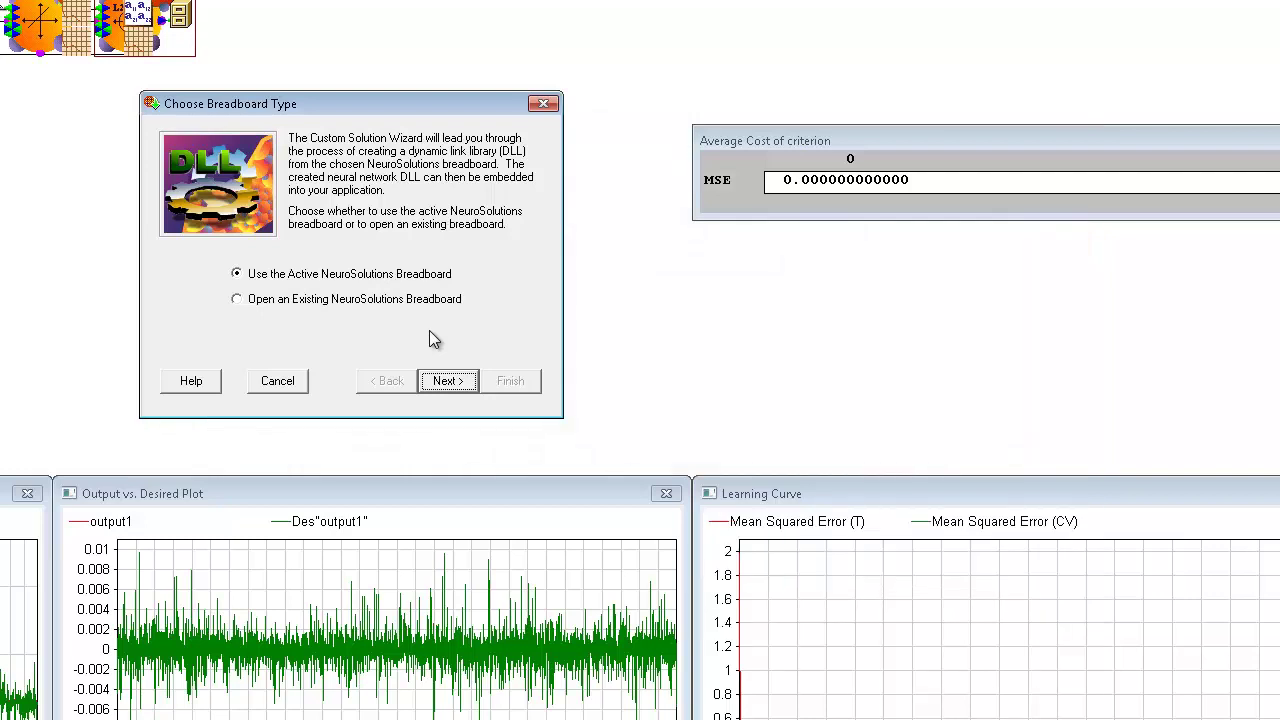
- Choose a Visual C++ 6 project shell with 'Launch project after DLL generation' turned off
key("Return")
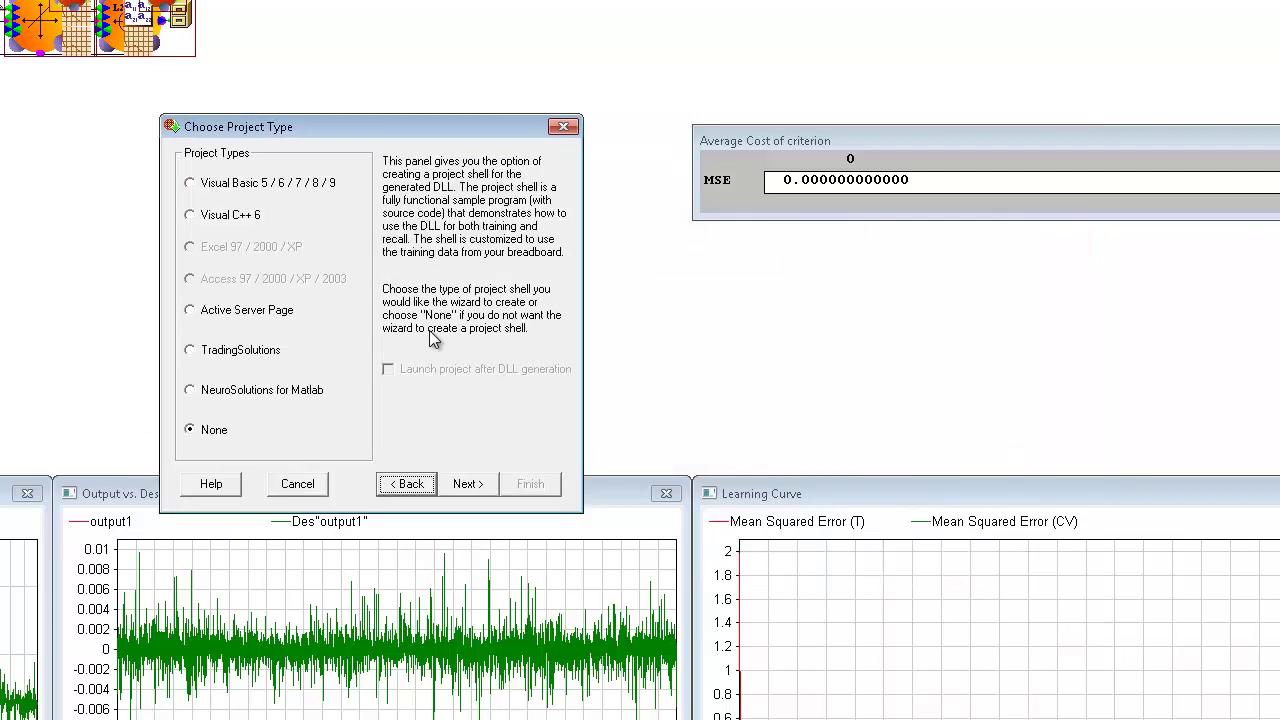
left_click(236, 225)
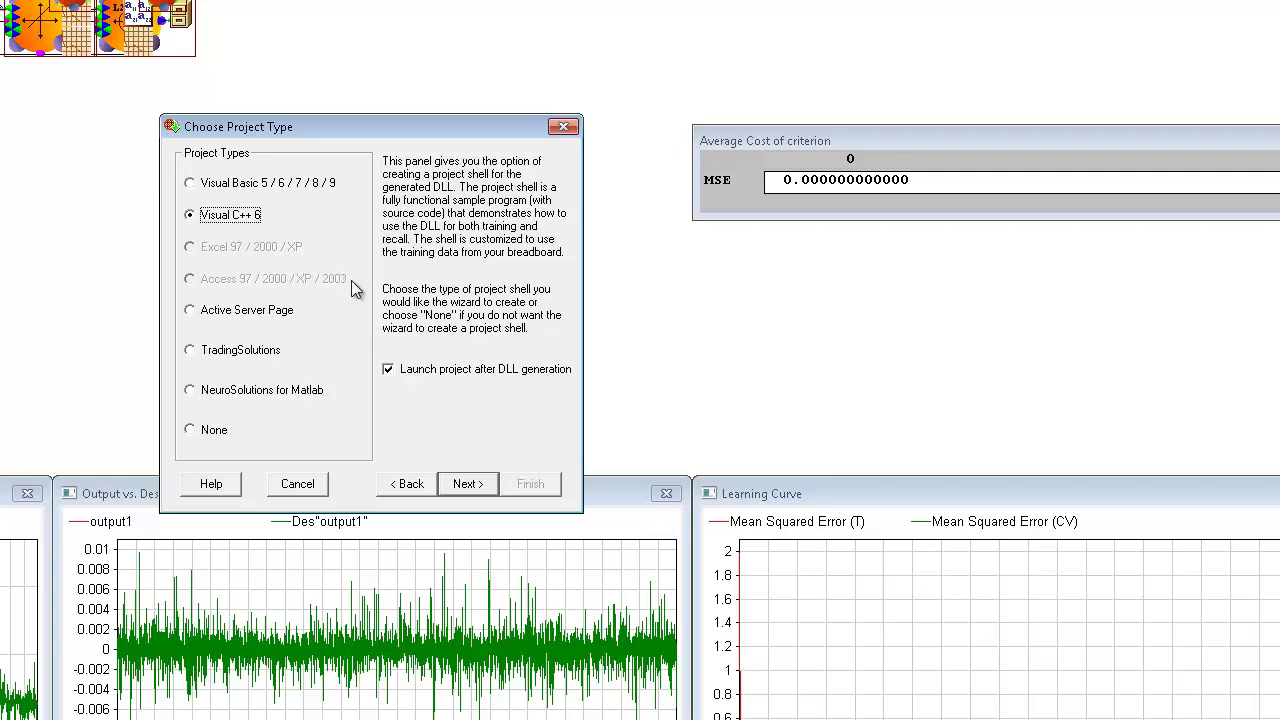
left_click(424, 378)
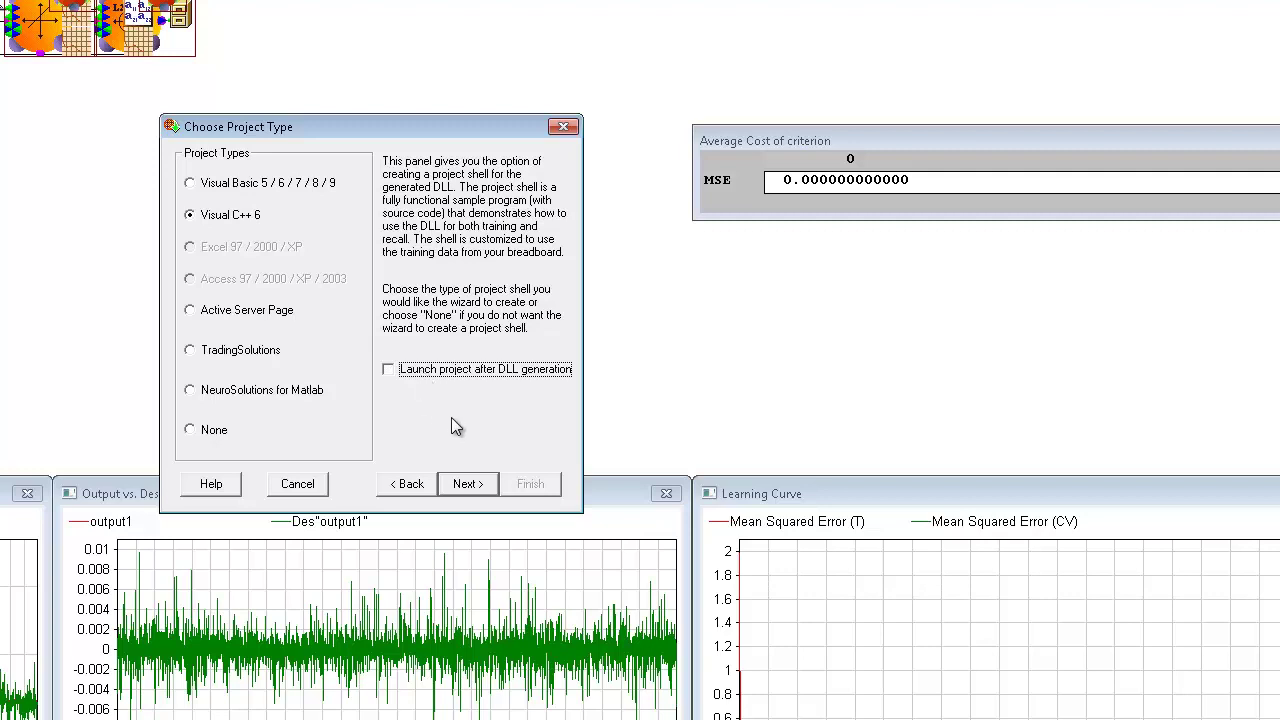
- Set the project location to the Breadboards\test folder and finish to generate the DLL
left_click(462, 487)
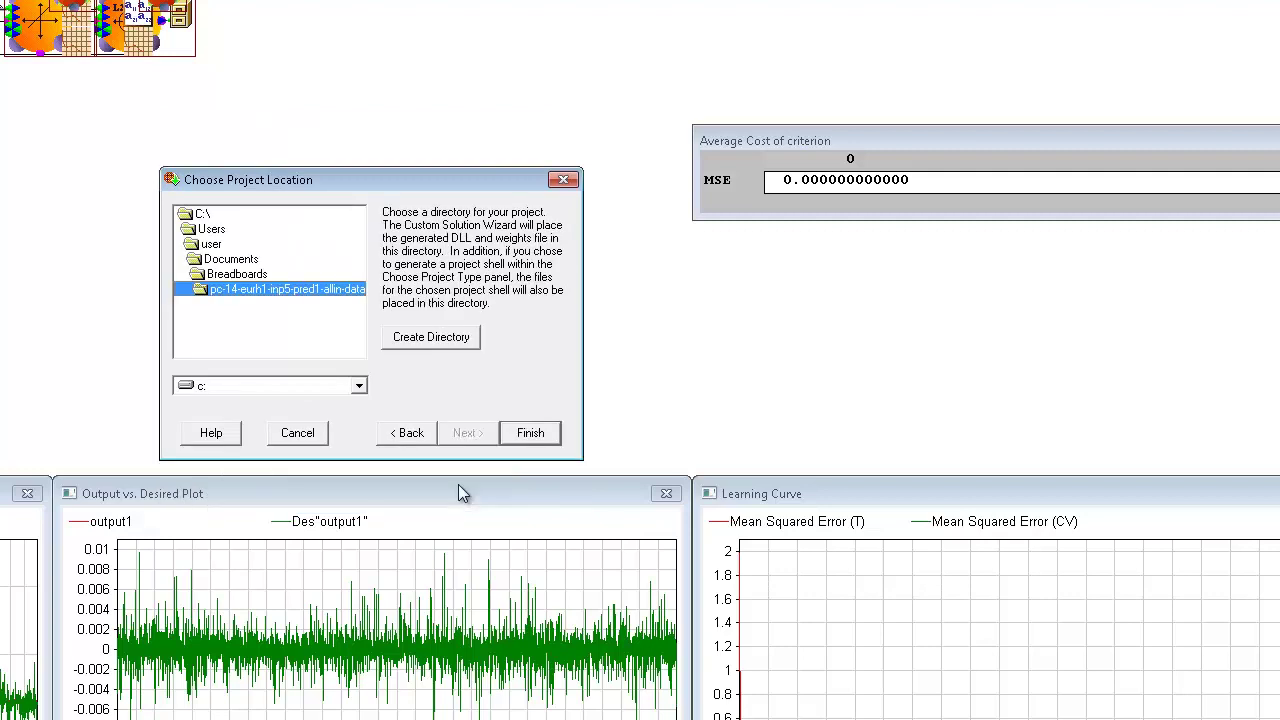
left_click(253, 280)
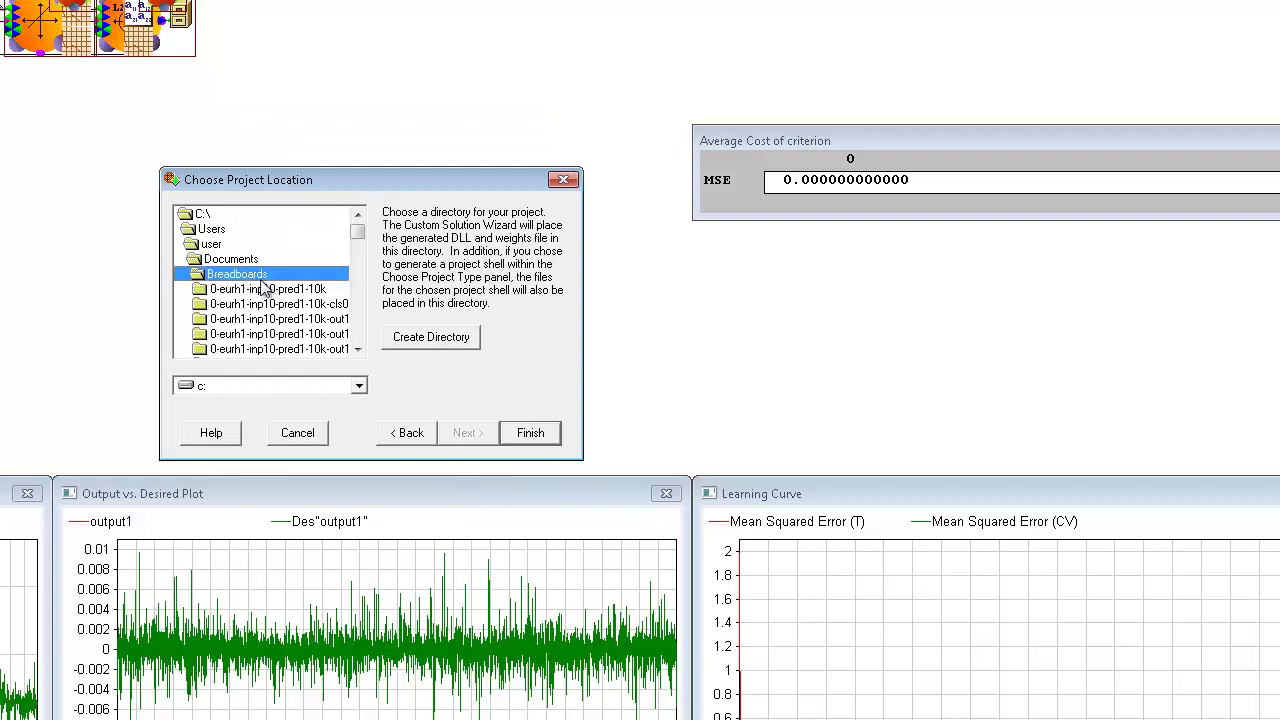
left_click_drag(360, 229, 357, 326)
double_click(240, 289)
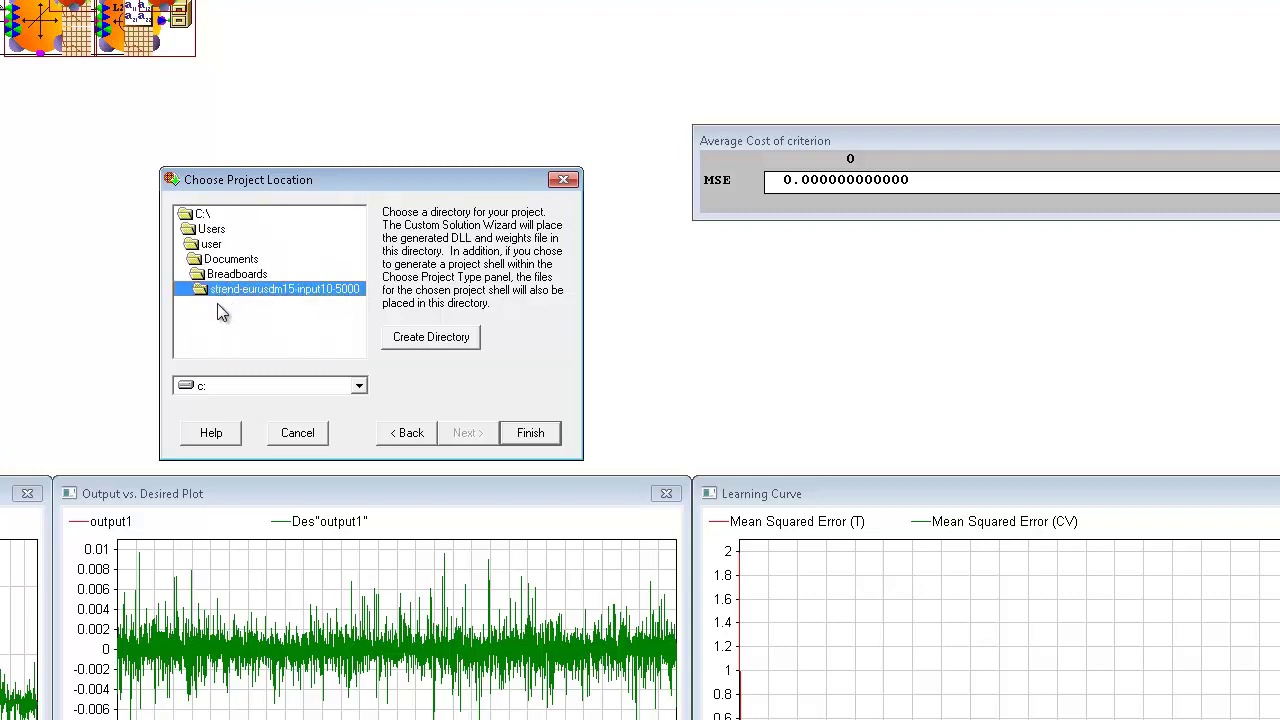
double_click(245, 274)
left_click_drag(359, 248, 352, 344)
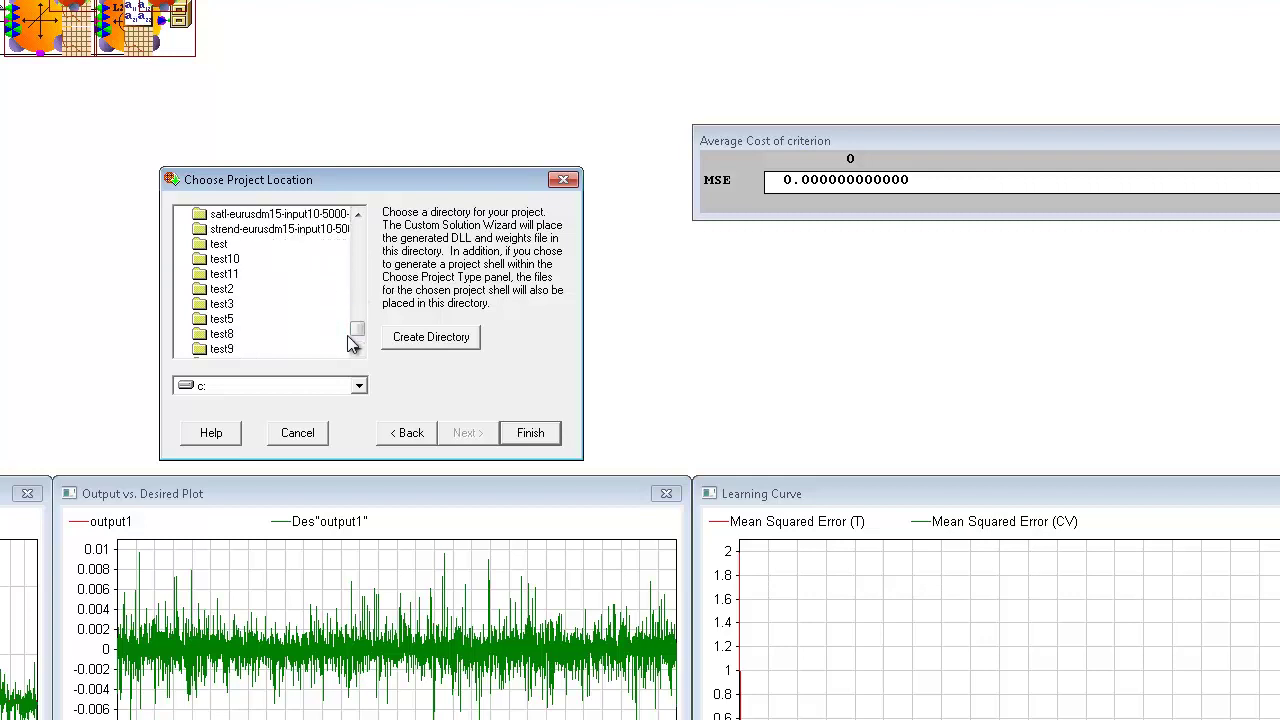
double_click(207, 246)
left_click(525, 433)
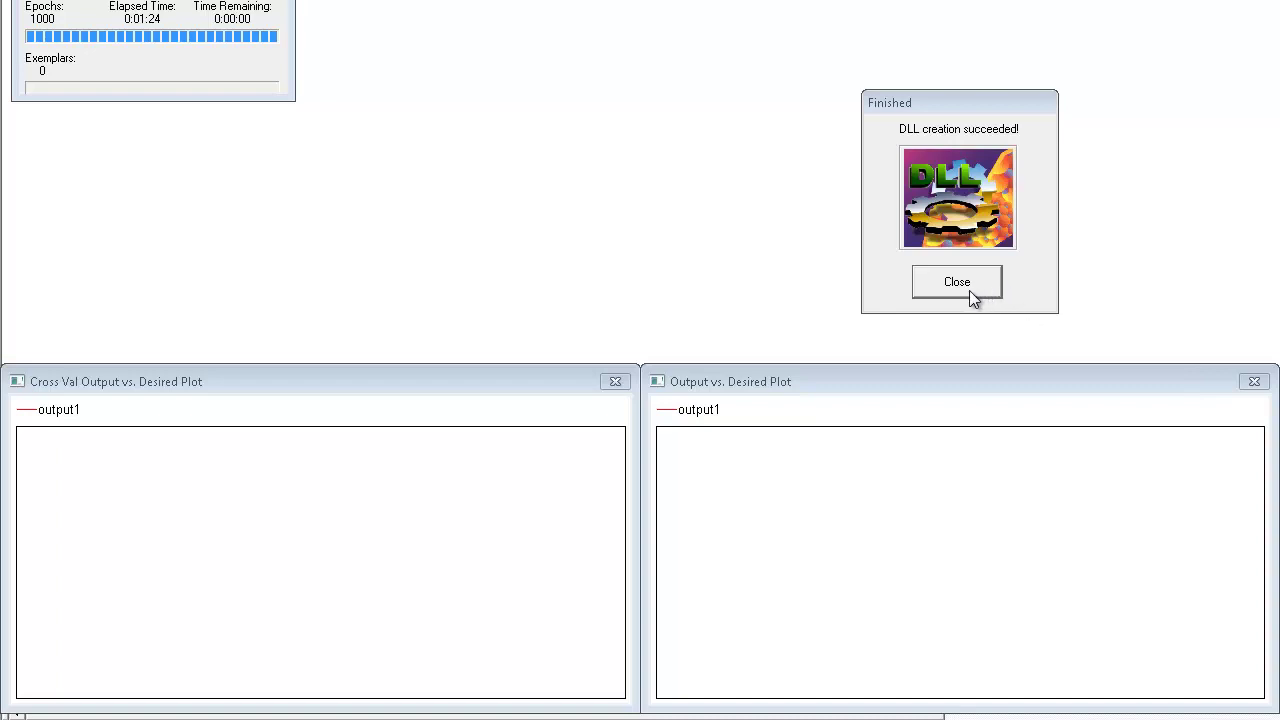
- Close the 'DLL creation succeeded' message to return to the breadboard
left_click(969, 290)
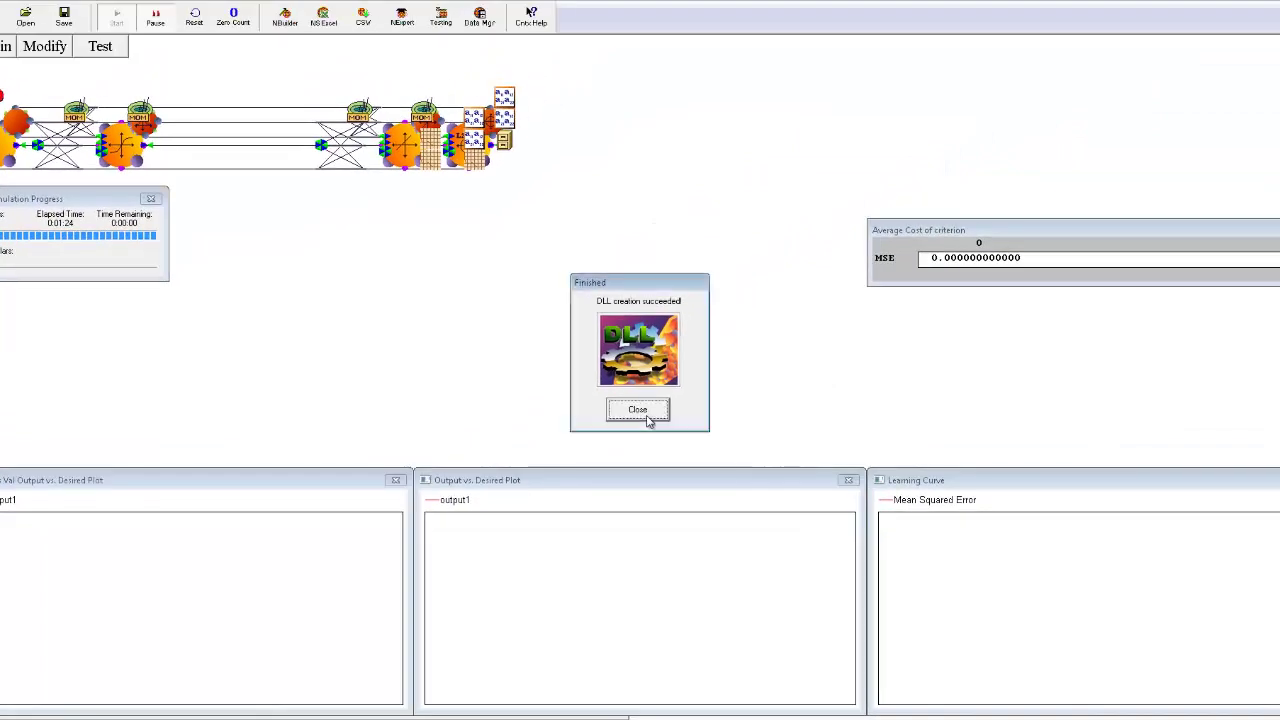
left_click(637, 410)
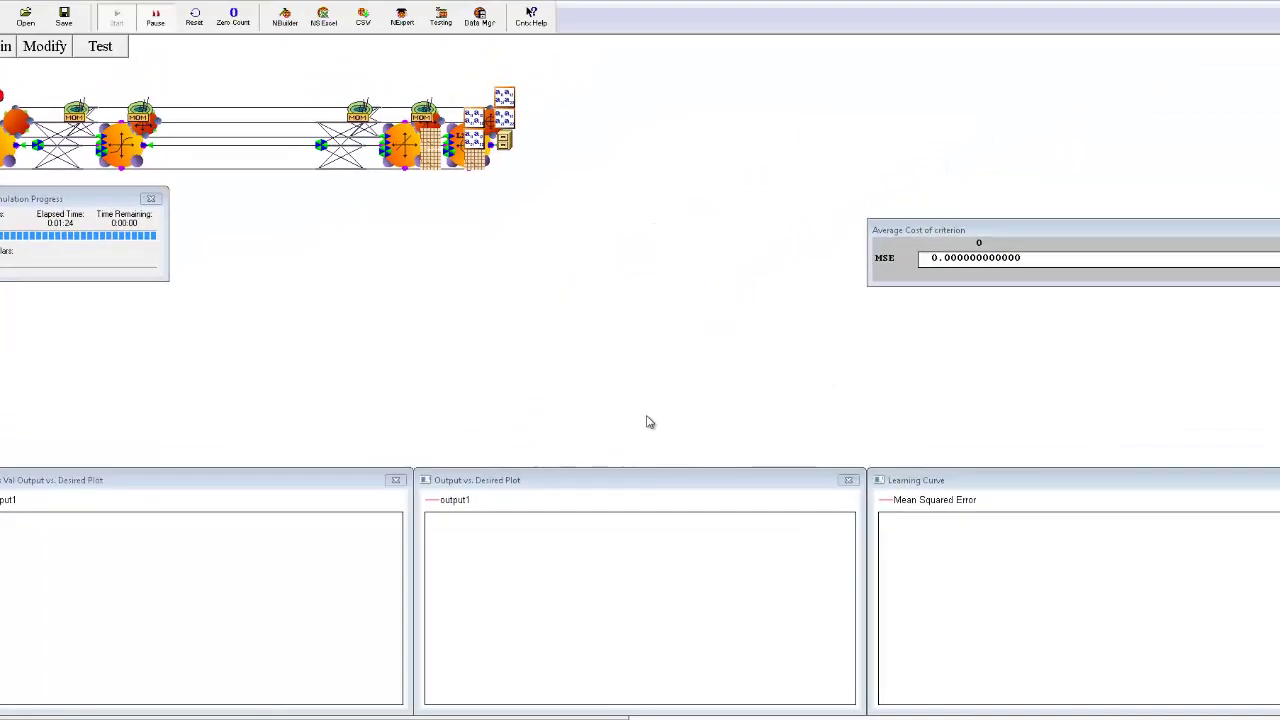